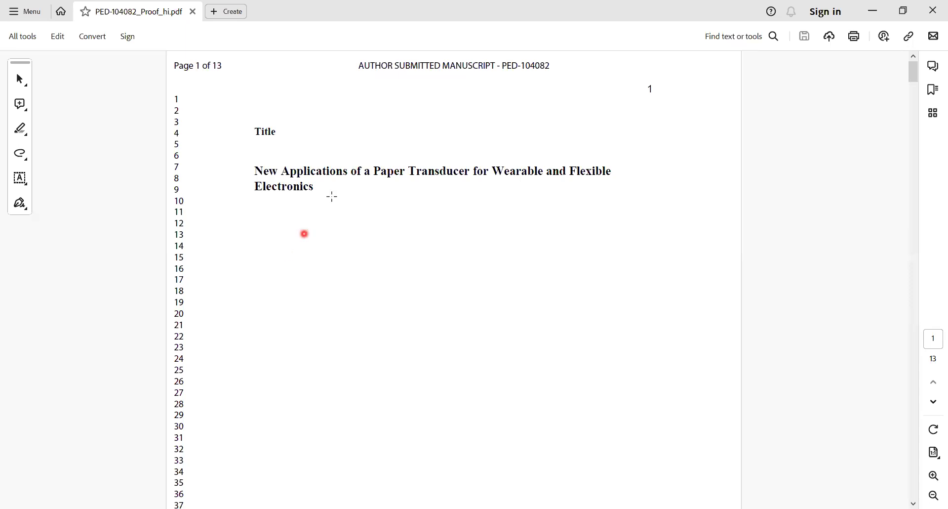
Review the manuscript's title page, then read the abstract and keywords on page 2
left_click(344, 193)
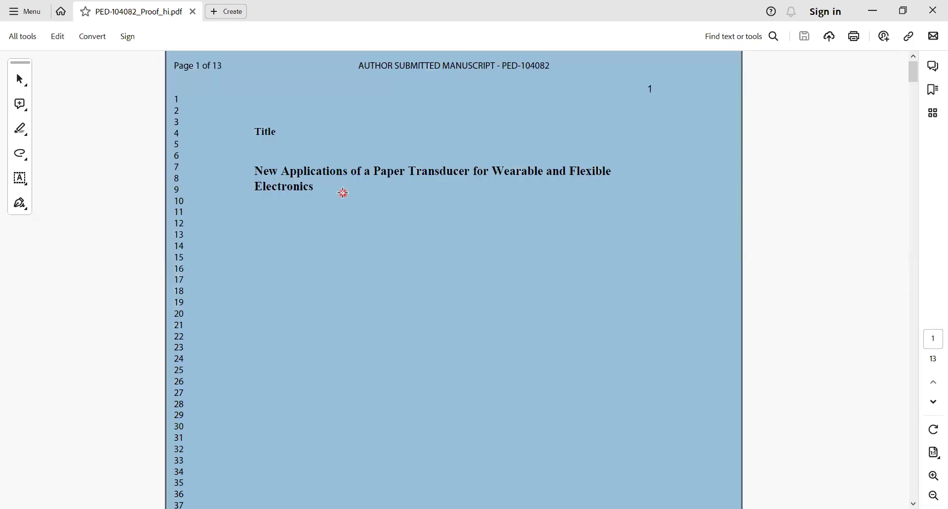
scroll(344, 193, "down", 5)
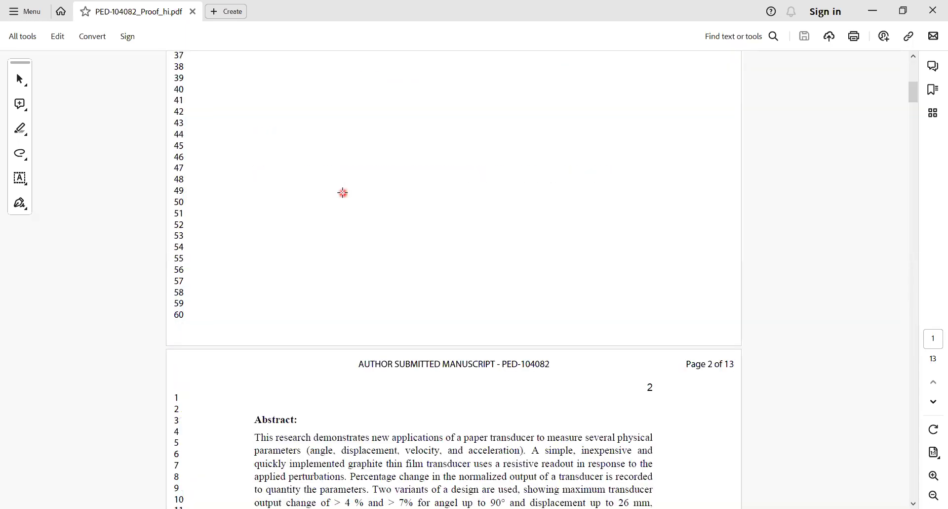
scroll(344, 193, "down", 5)
scroll(344, 192, "up", 5)
scroll(344, 193, "down", 1)
scroll(344, 193, "down", 2)
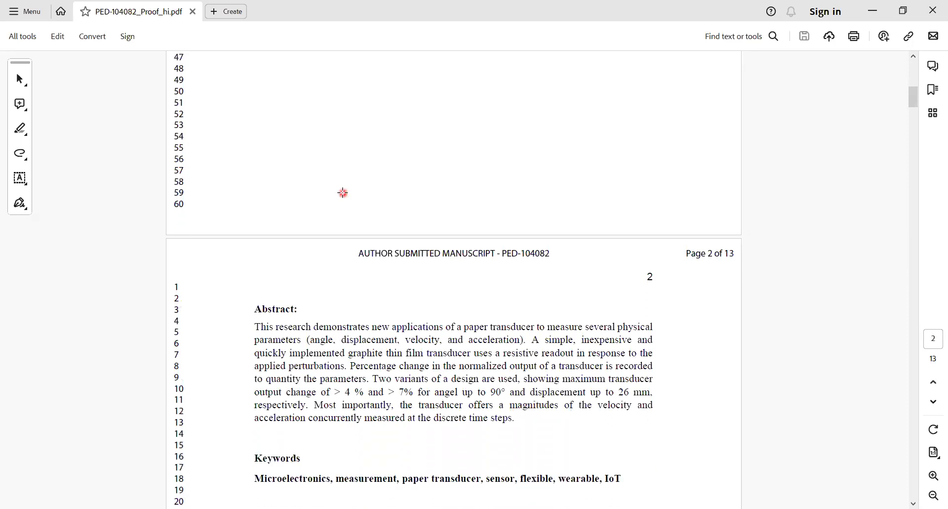
scroll(344, 193, "down", 1)
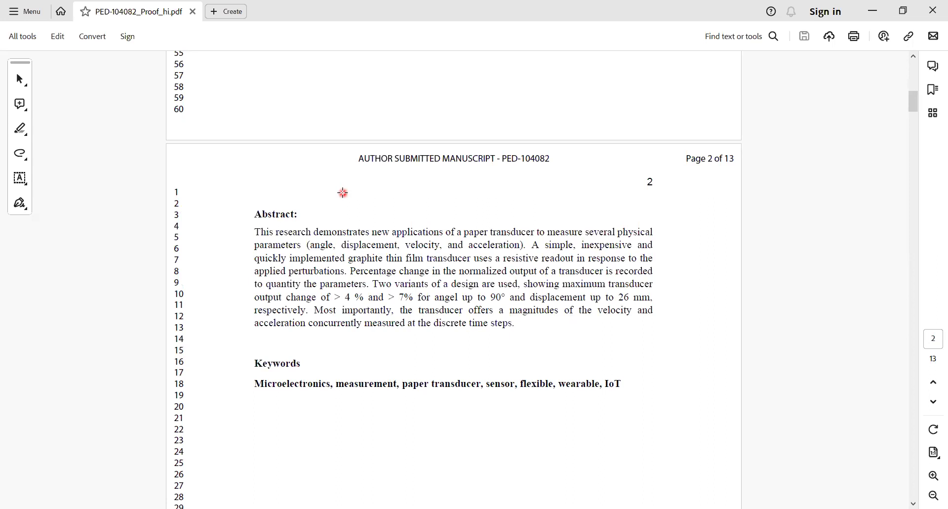
scroll(344, 193, "down", 1)
scroll(344, 193, "down", 1)
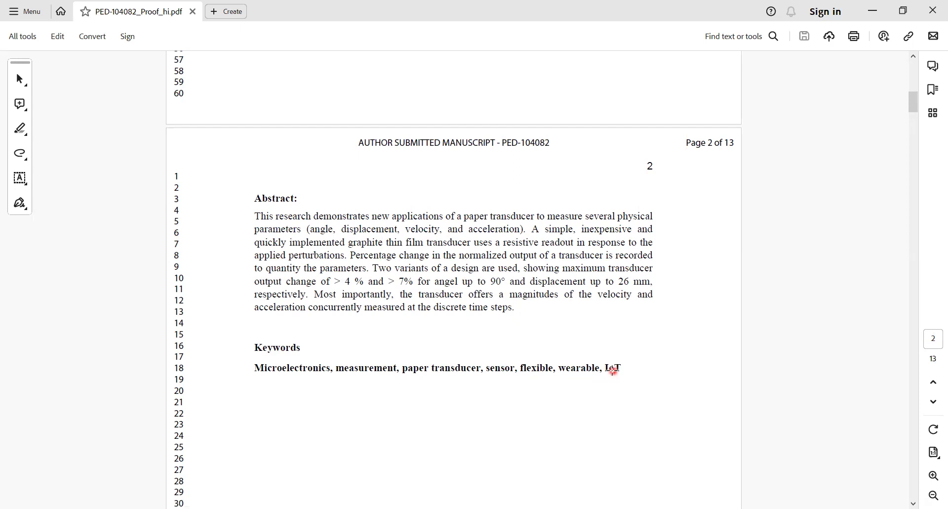
Read through the Introduction and Prototyping sections on page 3 of the manuscript
scroll(614, 371, "down", 6)
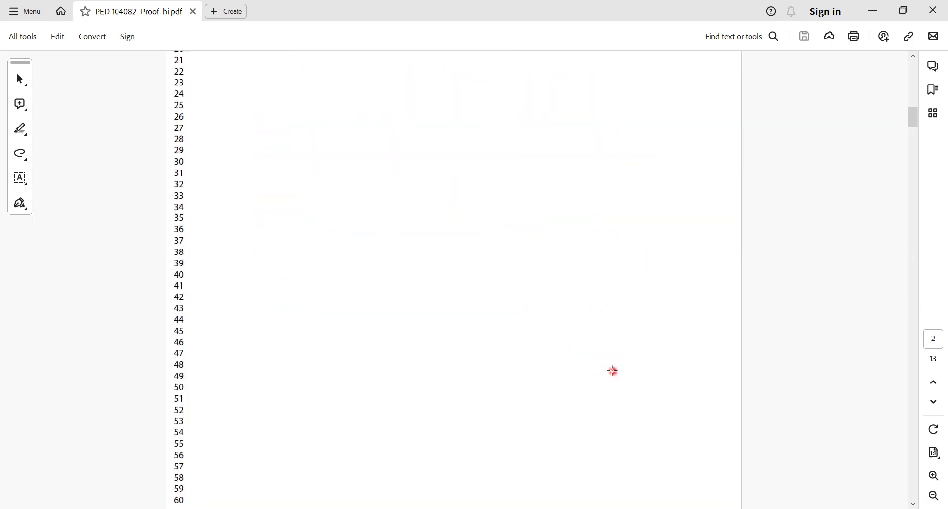
scroll(614, 370, "down", 7)
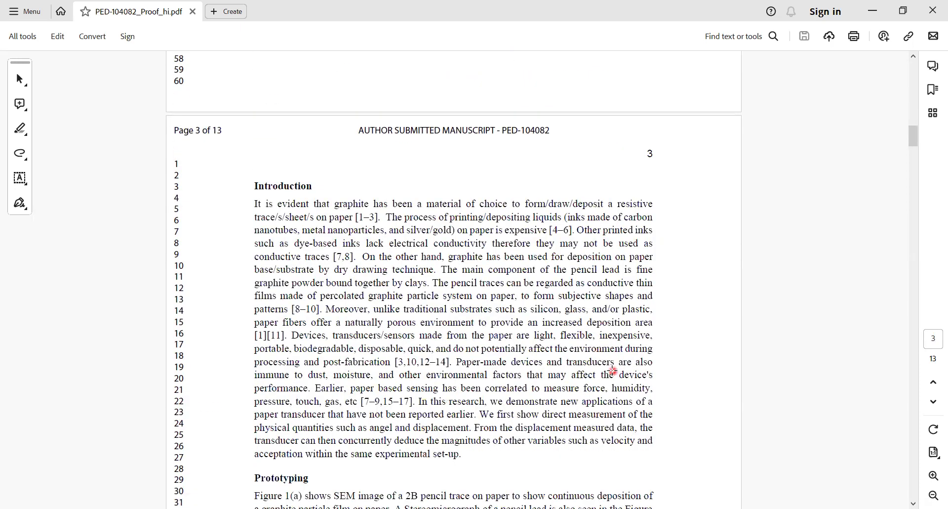
scroll(614, 370, "down", 1)
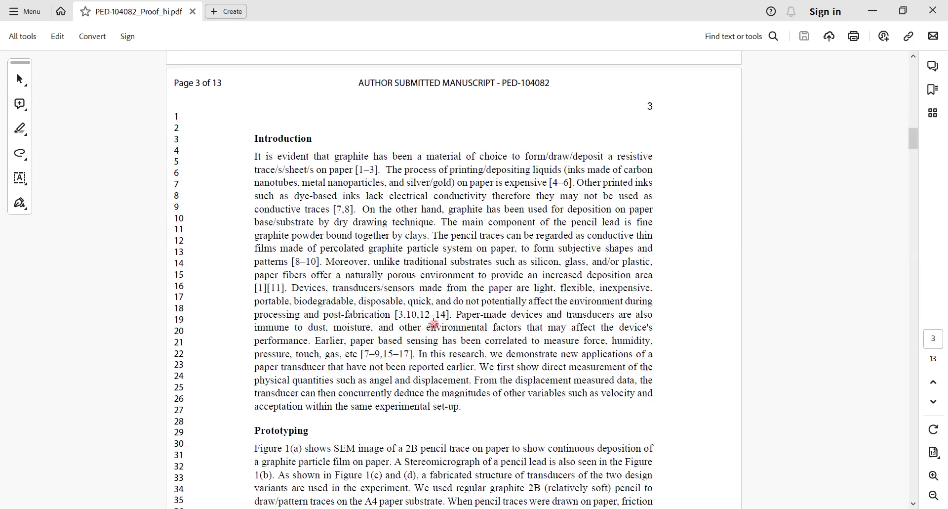
scroll(435, 324, "down", 5)
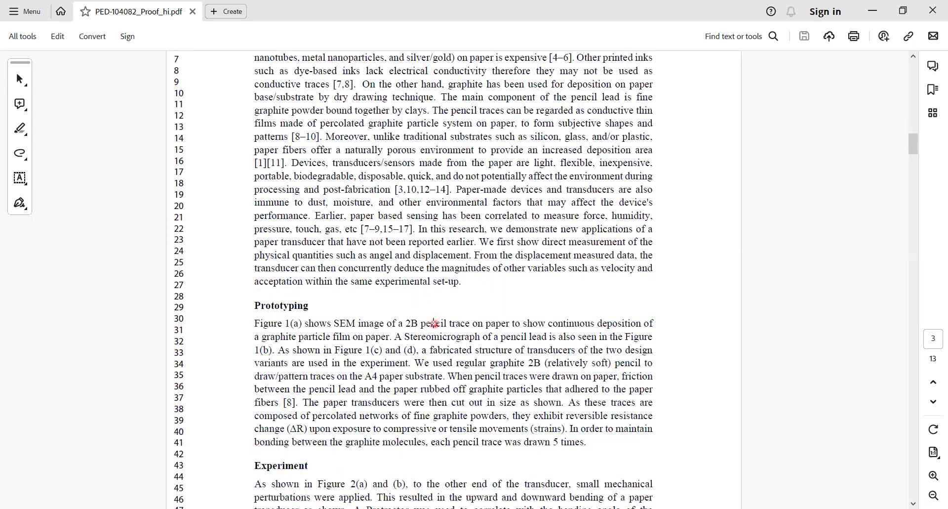
scroll(434, 324, "down", 2)
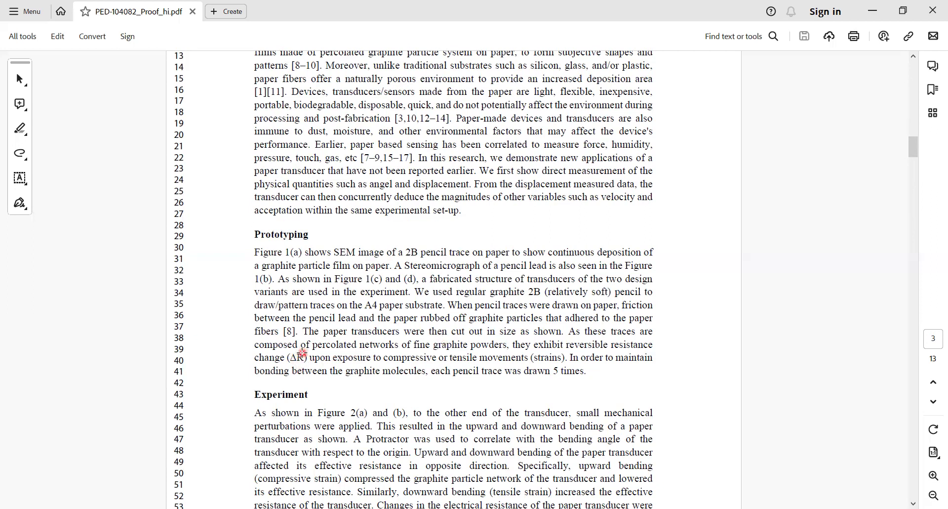
scroll(302, 353, "down", 2)
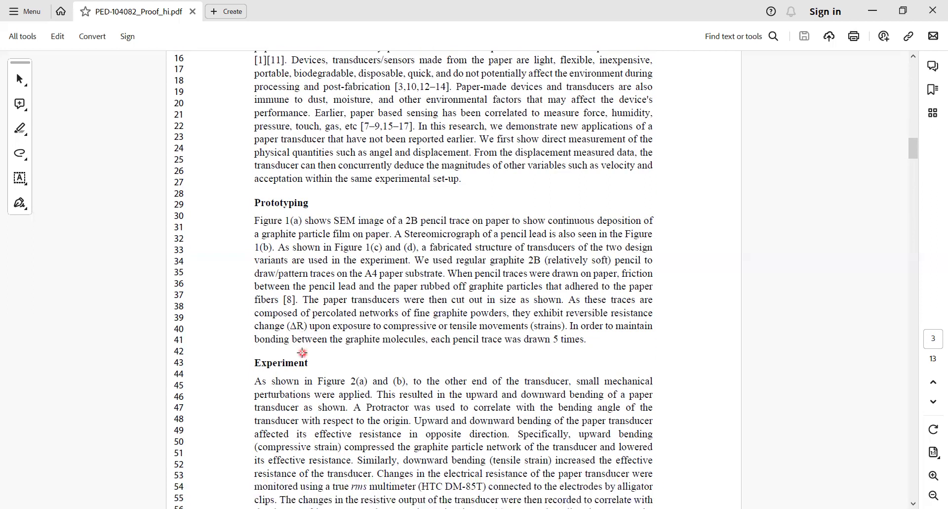
Read the Experiment section from page 3 to its continuation on page 4
scroll(303, 352, "down", 3)
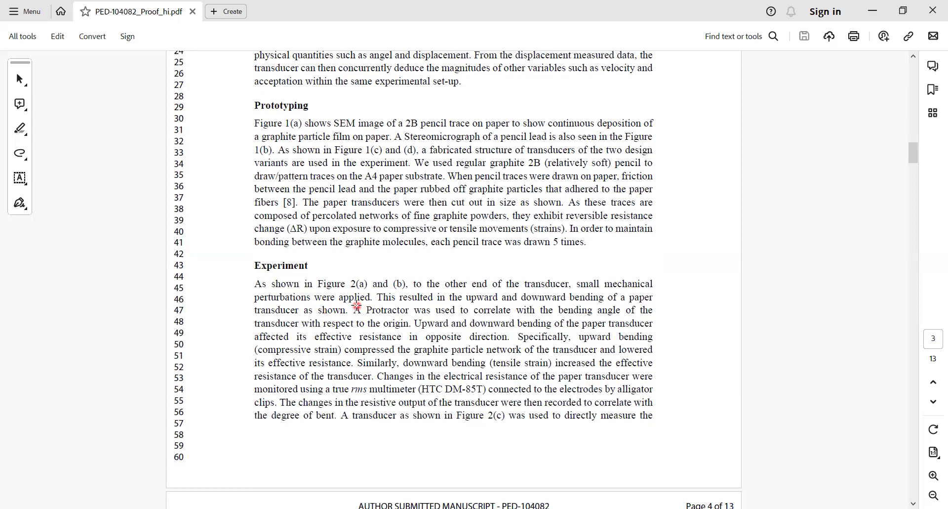
scroll(357, 306, "down", 1)
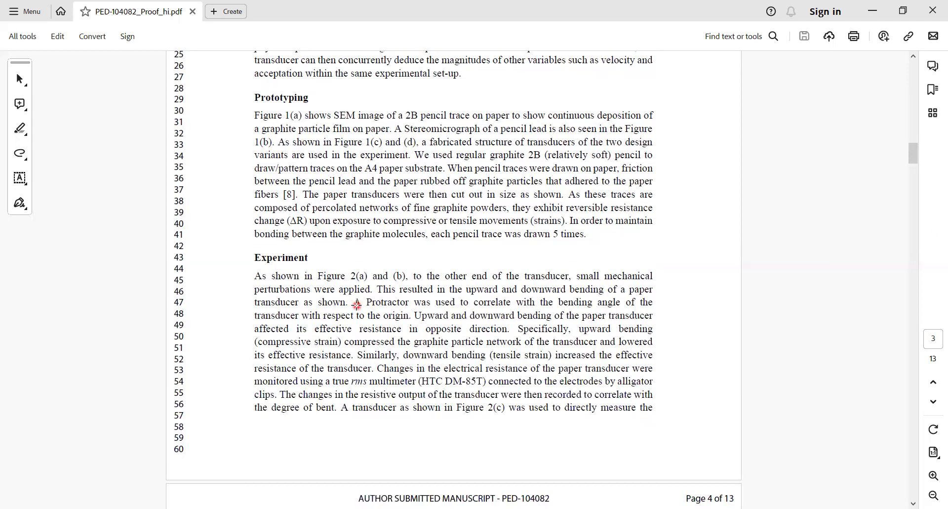
scroll(357, 305, "down", 3)
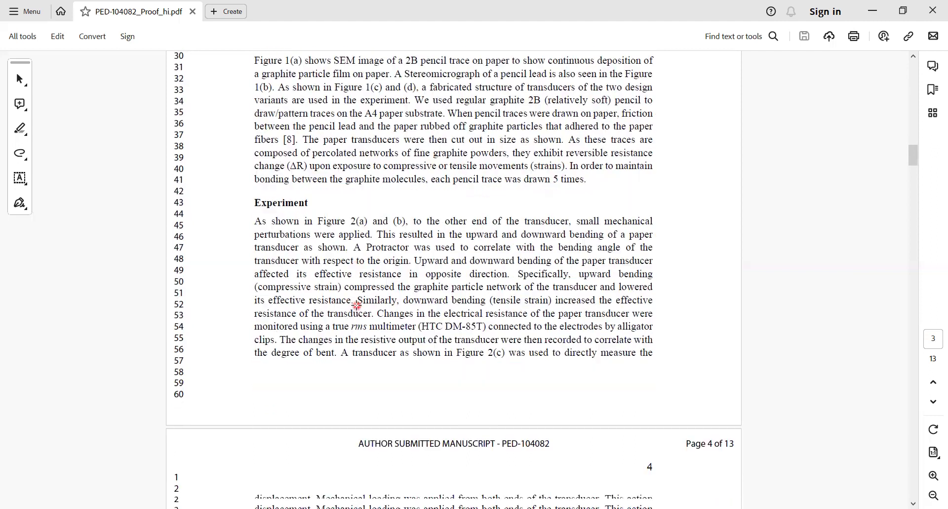
scroll(357, 306, "down", 1)
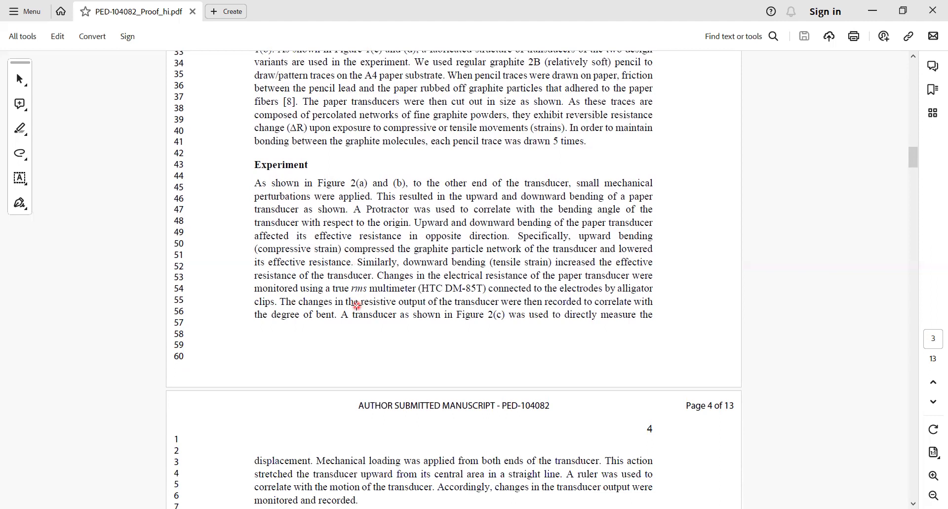
Examine the Measurement section on page 4, covering the angle measurement and the displacement, velocity and acceleration measurement
scroll(357, 306, "down", 5)
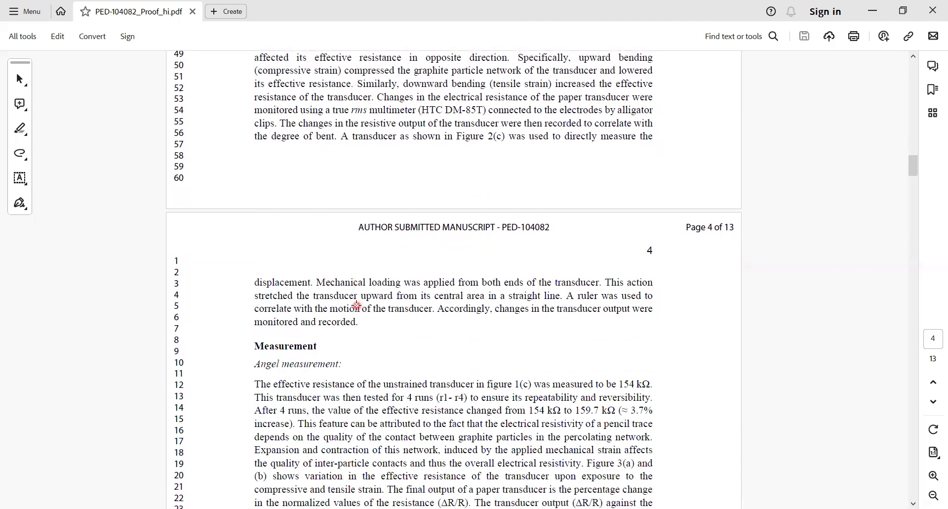
scroll(357, 305, "down", 2)
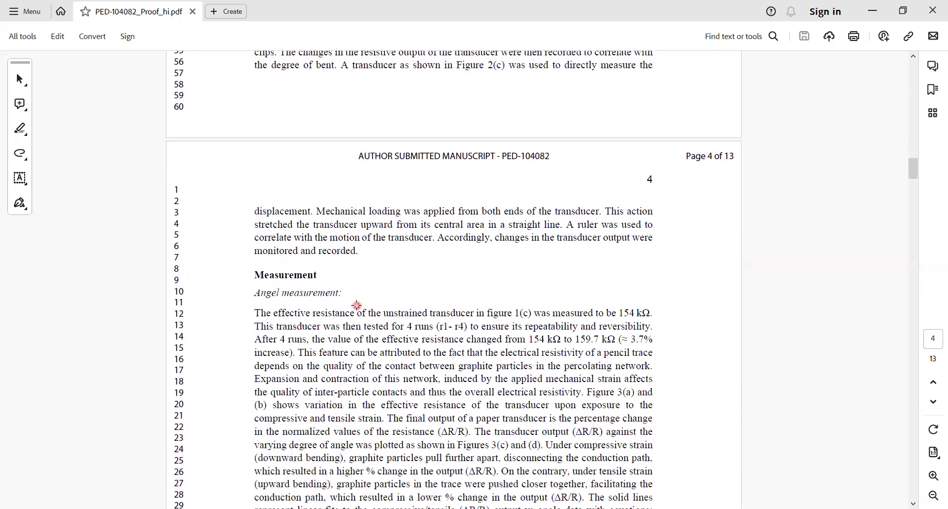
scroll(357, 305, "down", 3)
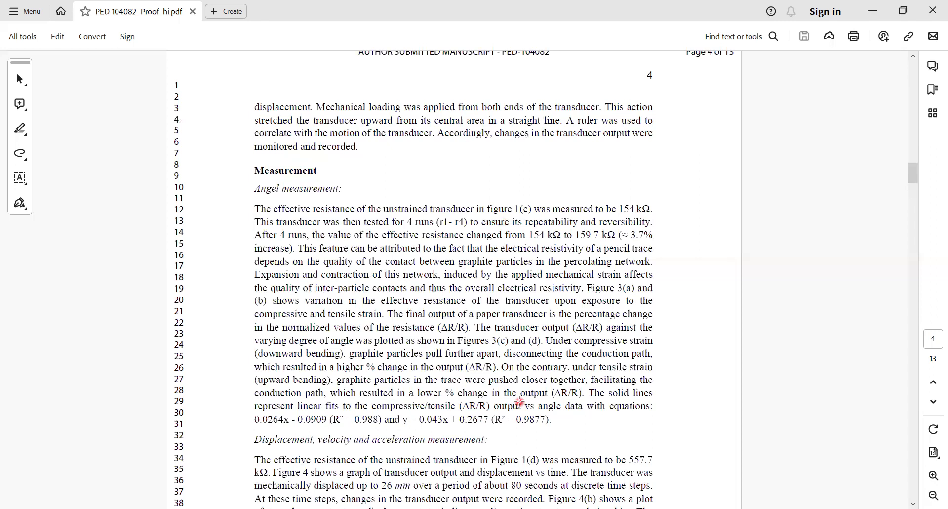
scroll(520, 403, "down", 1)
scroll(520, 402, "up", 1)
scroll(520, 401, "down", 5)
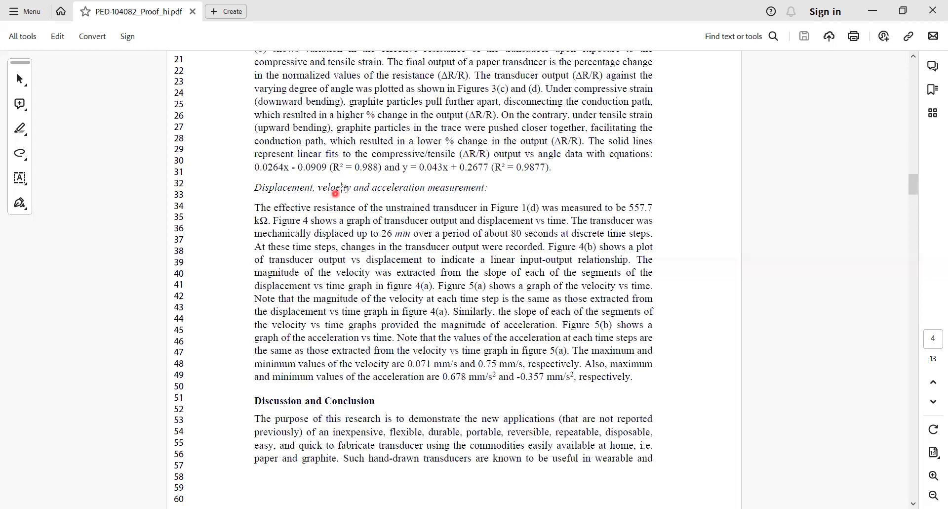
left_click(421, 199)
left_click(414, 247)
left_click(477, 378)
left_click(500, 383)
Read the Discussion and Conclusion section across pages 4 and 5
scroll(555, 384, "down", 2)
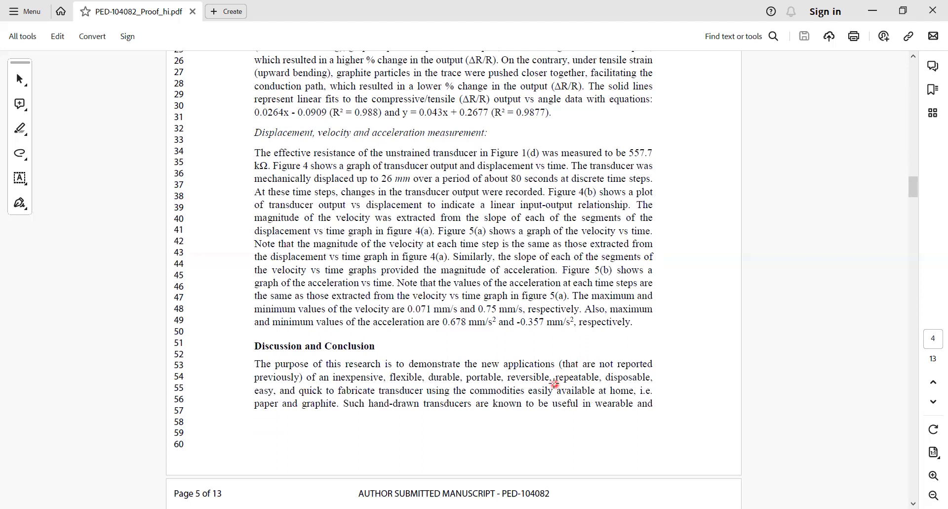
scroll(556, 384, "down", 8)
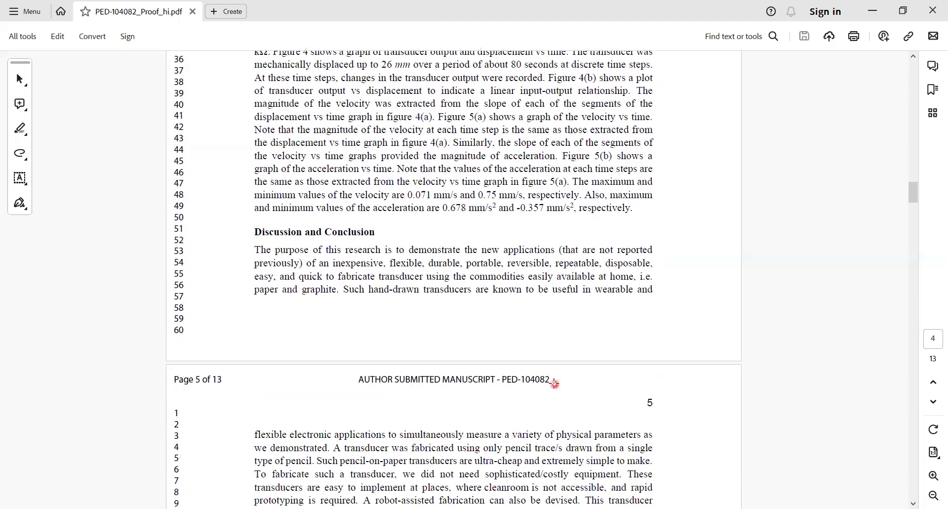
scroll(555, 384, "down", 3)
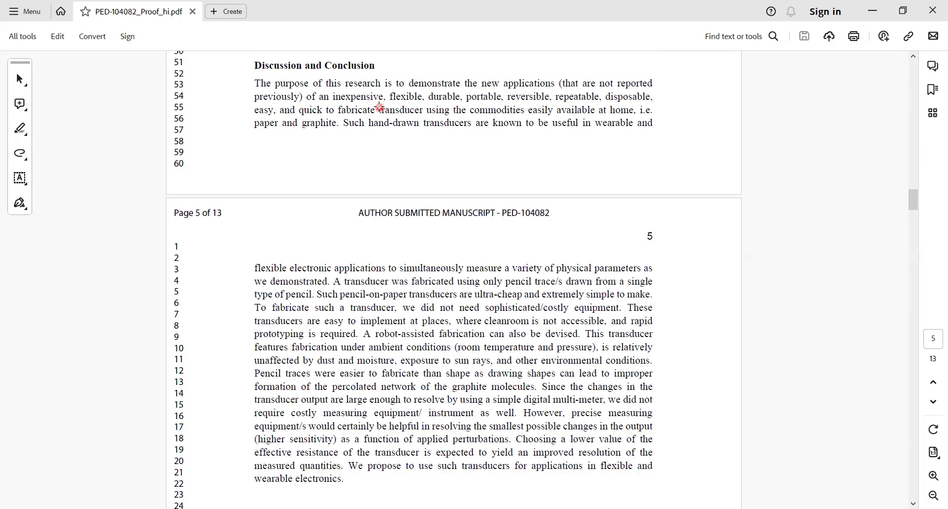
scroll(380, 107, "down", 3)
scroll(434, 237, "down", 1)
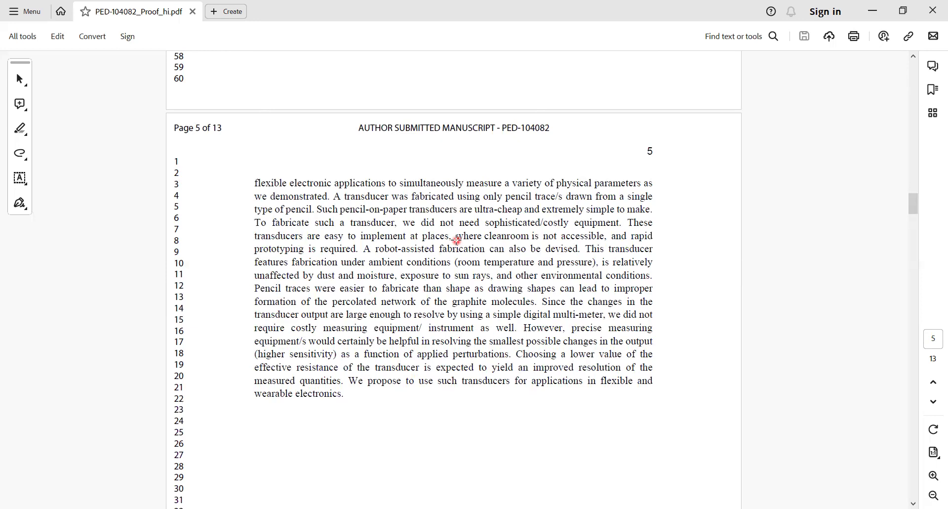
scroll(457, 241, "down", 2)
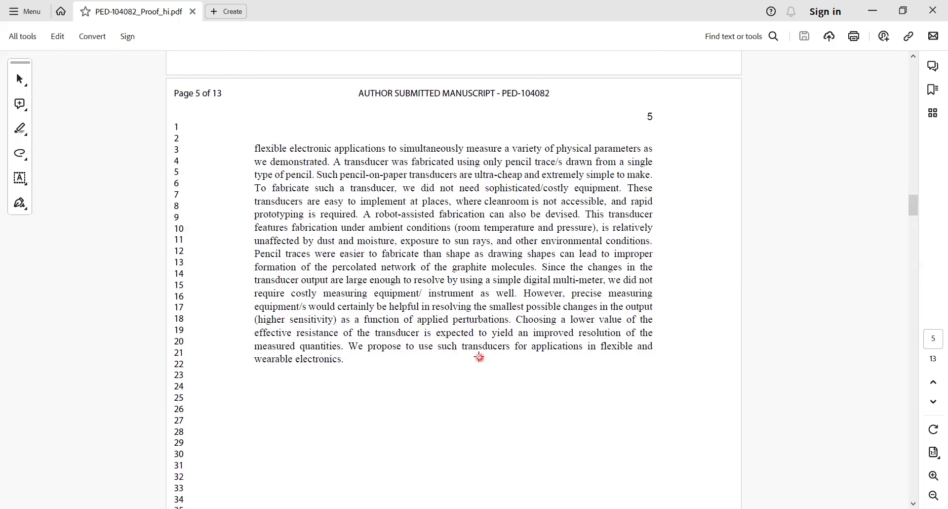
Look over the Statements and Declarations, Funding and References sections on pages 6 and 7
scroll(479, 357, "down", 3)
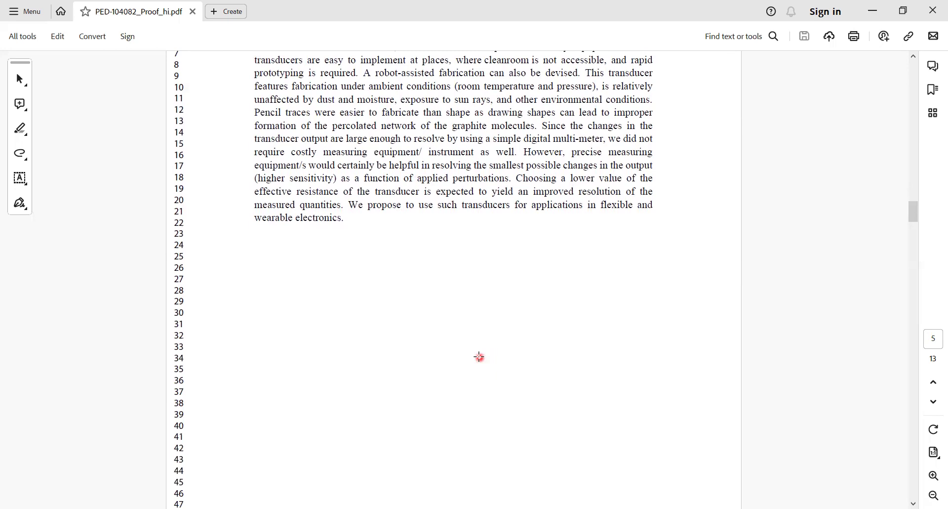
scroll(479, 357, "down", 7)
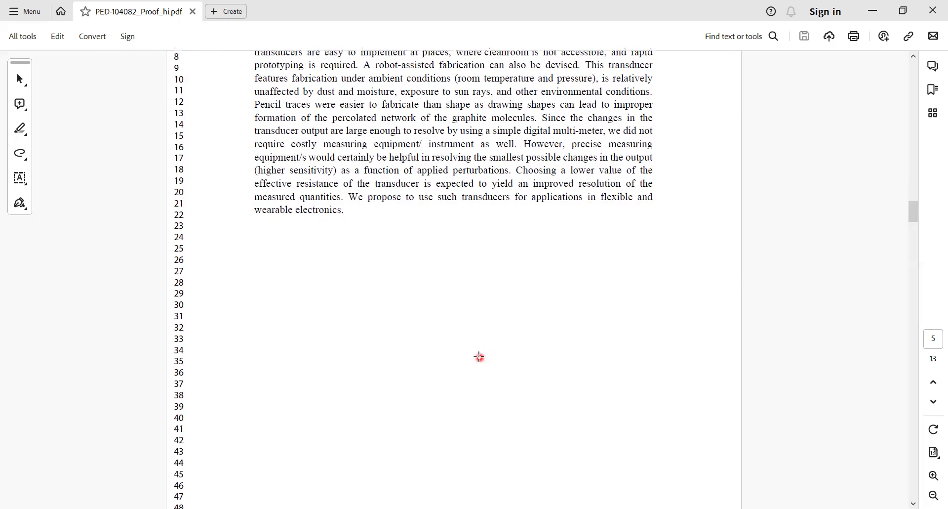
scroll(480, 357, "down", 6)
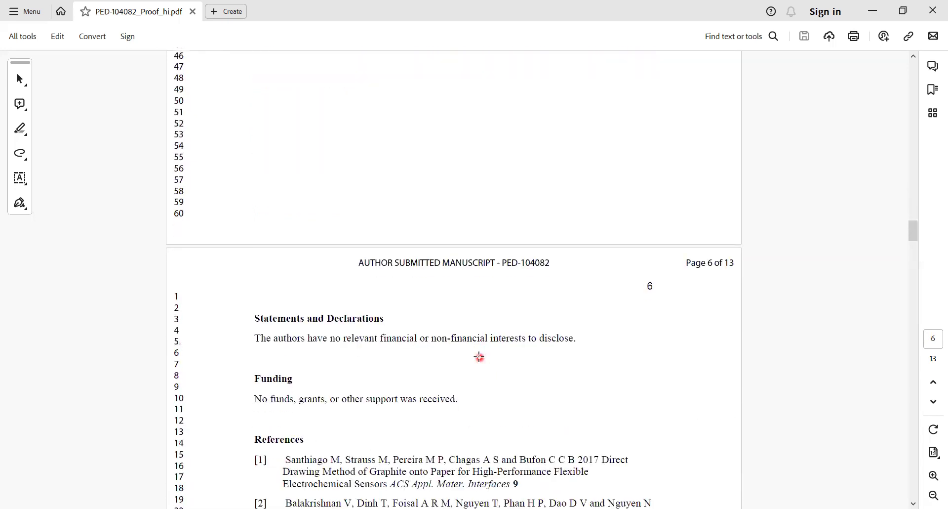
scroll(480, 357, "down", 1)
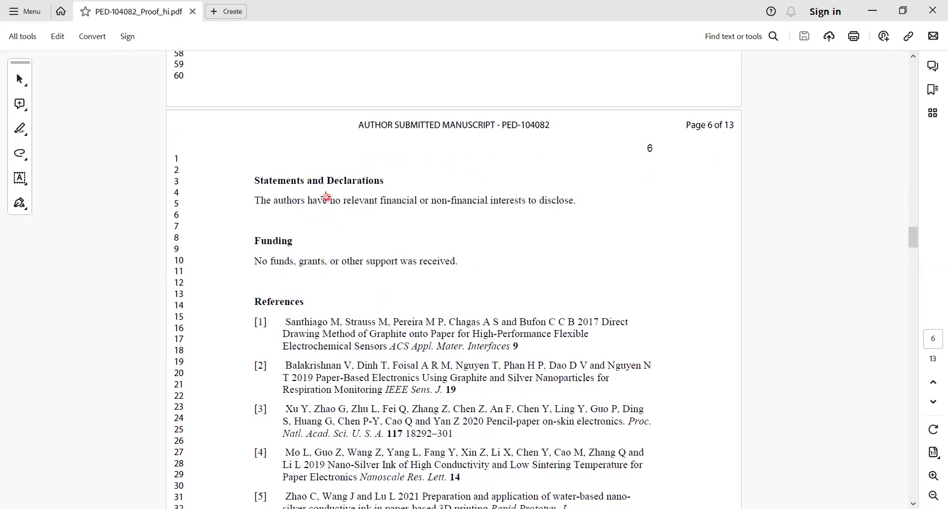
scroll(327, 197, "down", 5)
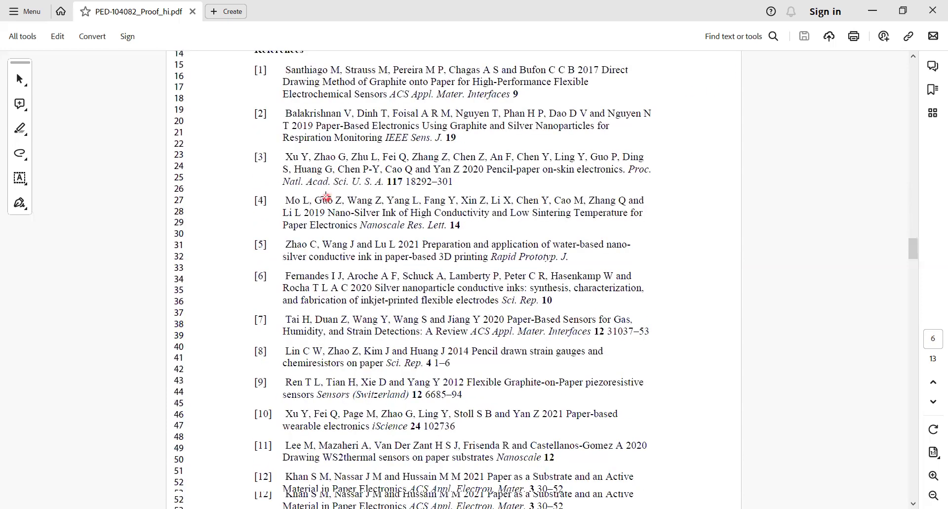
scroll(326, 198, "down", 10)
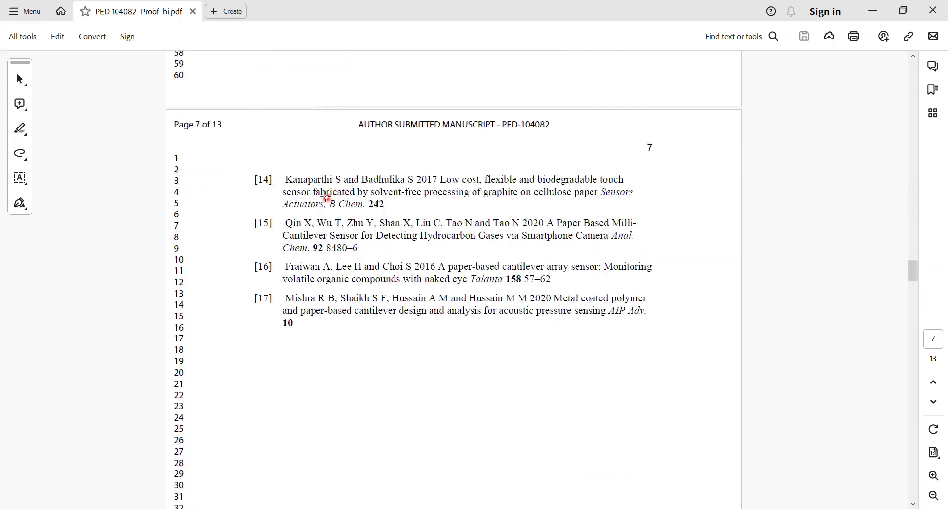
Examine the figure captions on page 8 and the images of Figure 1 on page 9
scroll(326, 198, "down", 11)
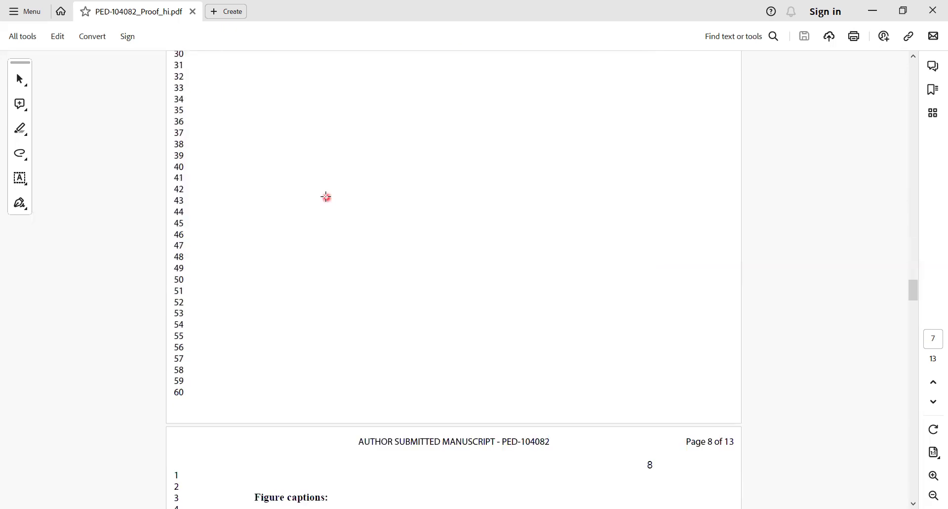
scroll(326, 197, "down", 2)
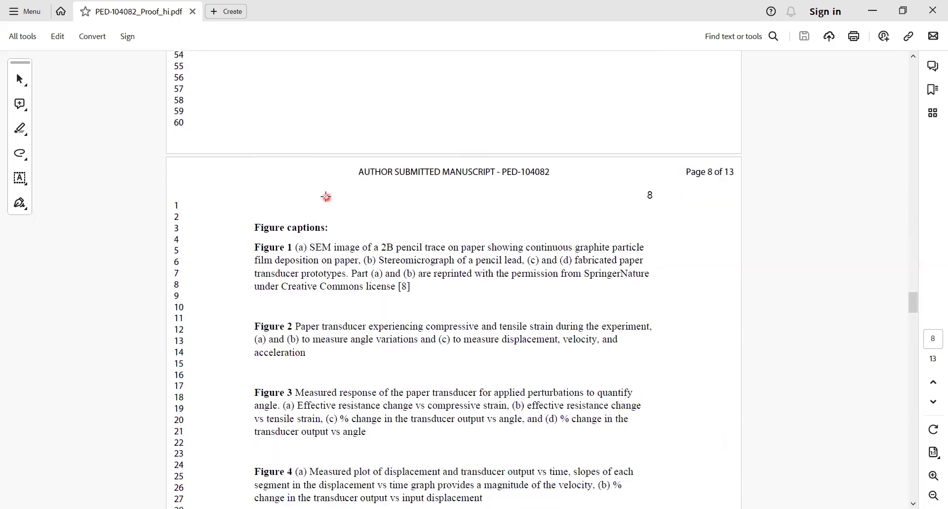
scroll(327, 197, "down", 3)
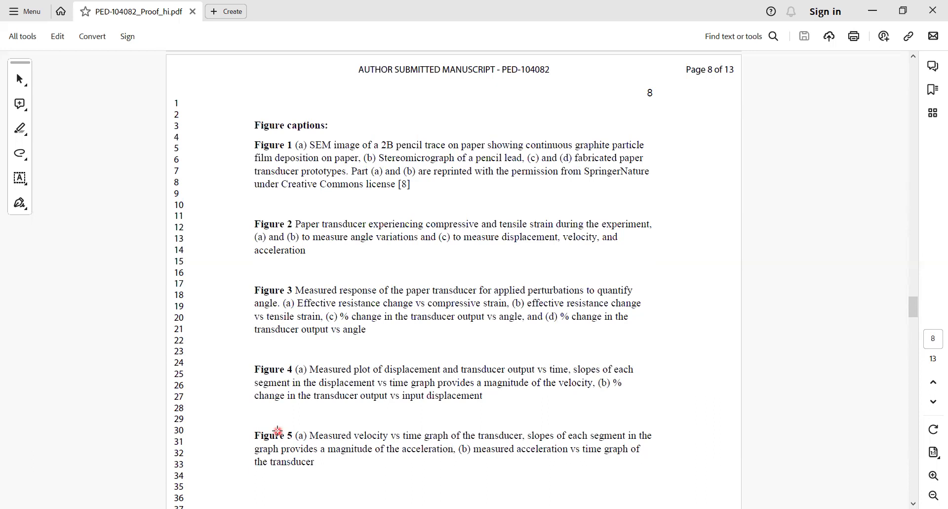
scroll(278, 431, "down", 10)
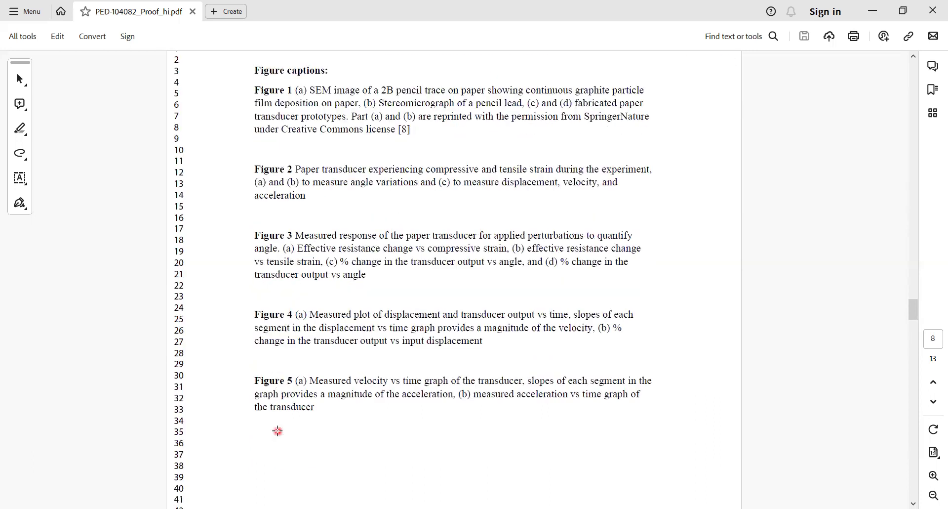
scroll(278, 432, "down", 5)
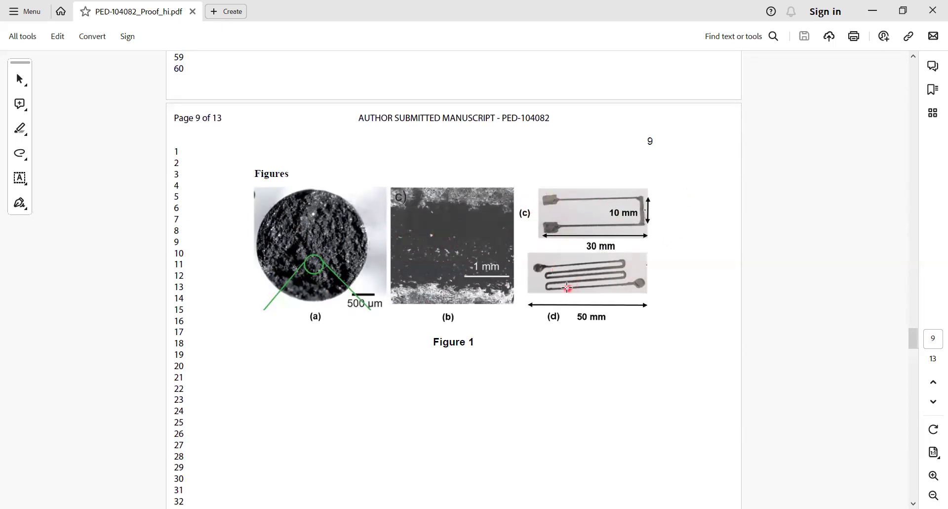
Examine the photos of Figure 2 on page 10 and the compressive and tensile resistance plots of Figure 3 on page 11
scroll(568, 288, "down", 1)
scroll(568, 287, "down", 12)
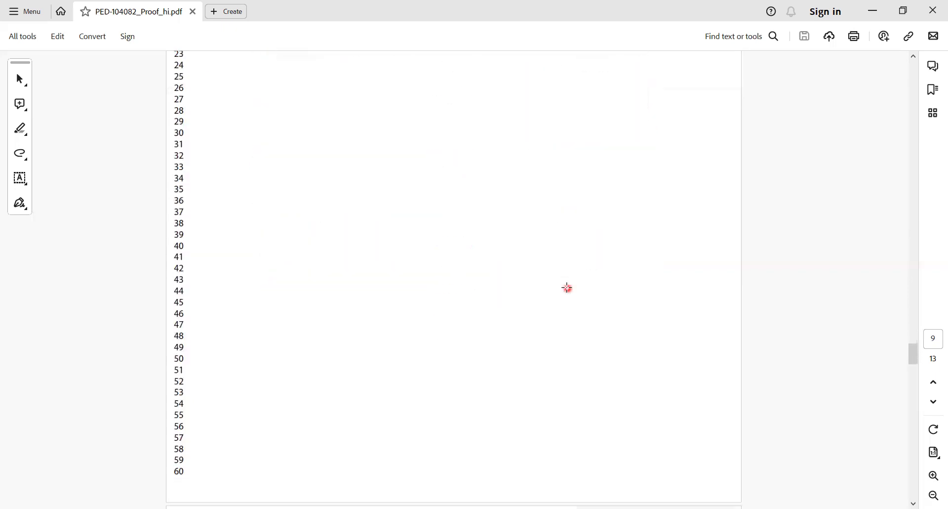
scroll(567, 288, "down", 5)
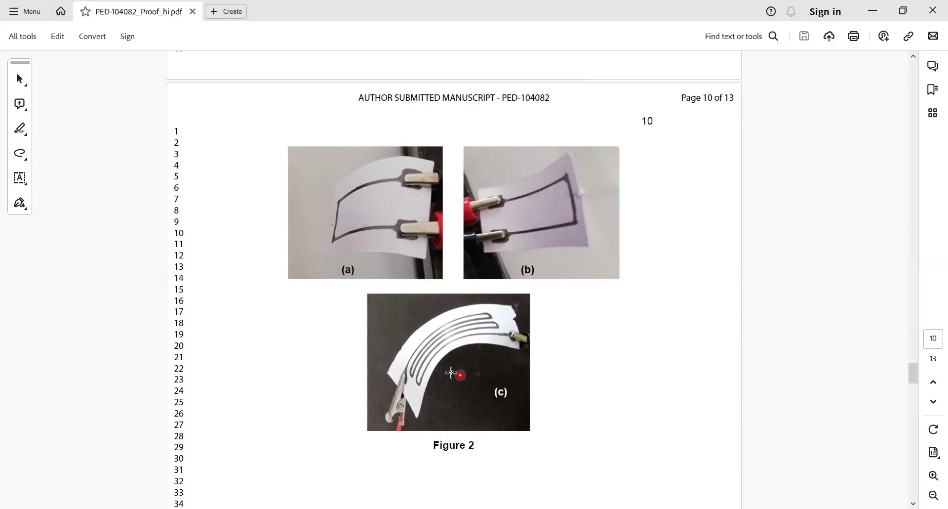
scroll(471, 322, "down", 5)
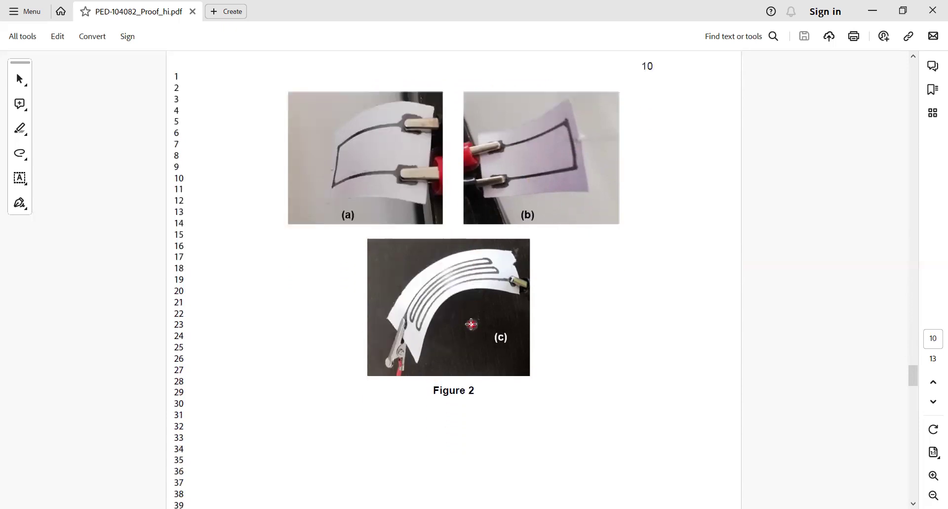
scroll(472, 324, "down", 10)
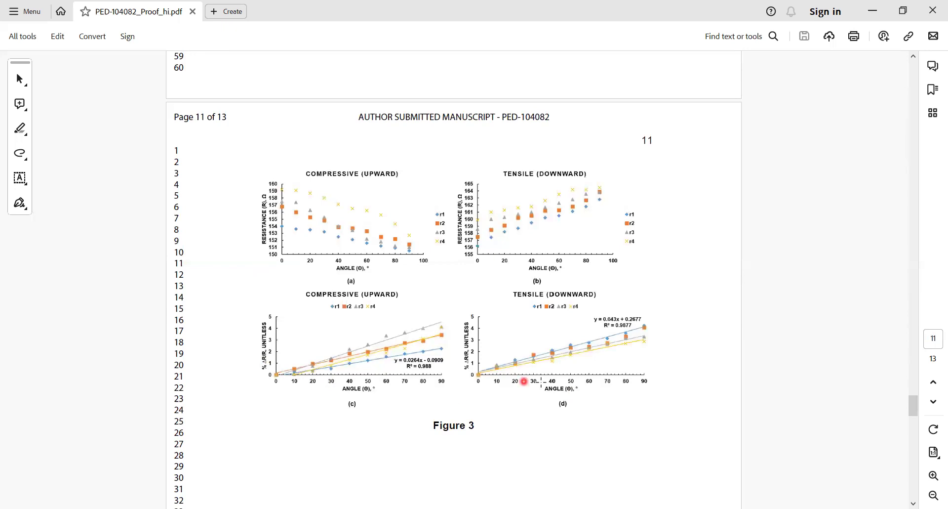
scroll(578, 384, "down", 4)
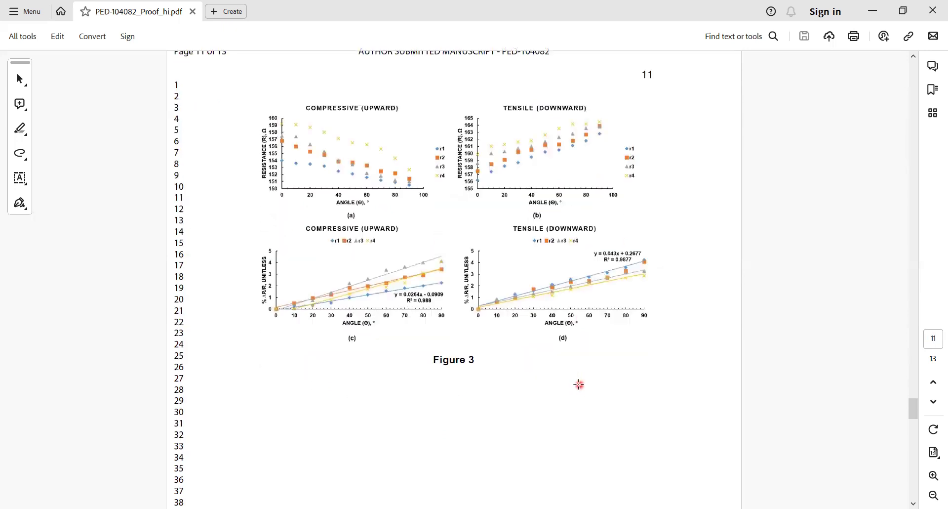
Examine the displacement, velocity and acceleration plots of Figures 4 and 5 on pages 12 and 13, and return to the title page
scroll(580, 385, "down", 10)
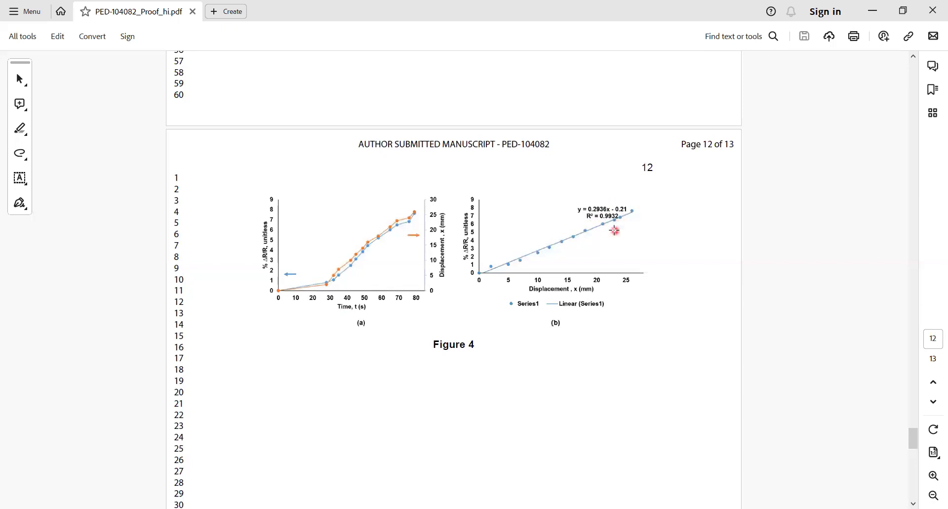
scroll(615, 230, "down", 10)
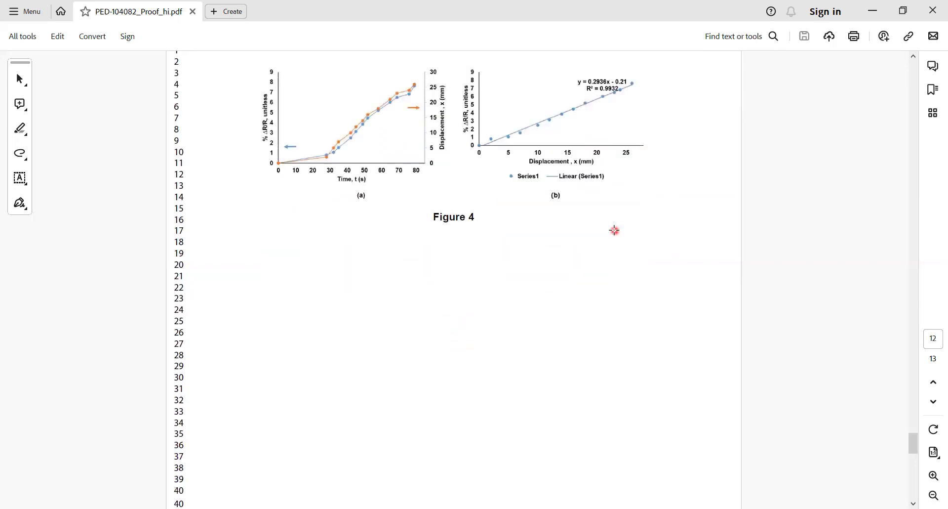
scroll(615, 231, "down", 5)
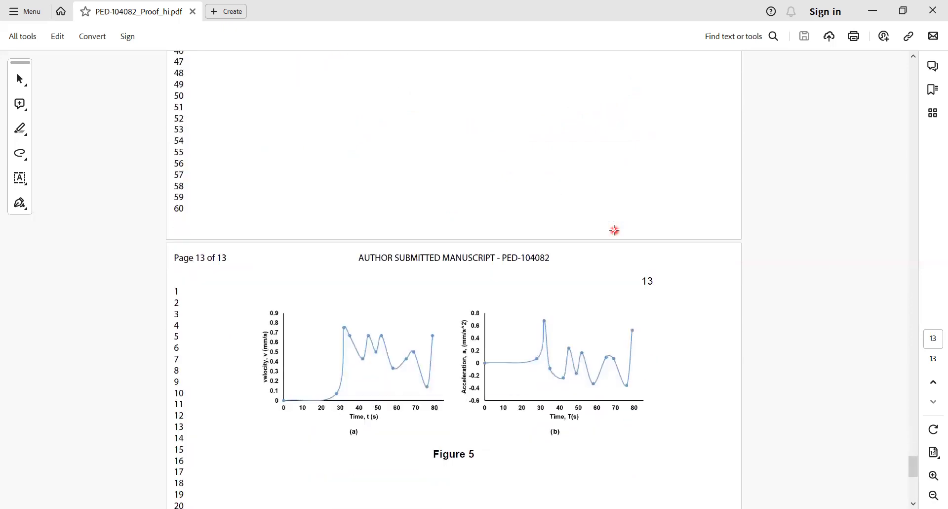
scroll(615, 231, "down", 3)
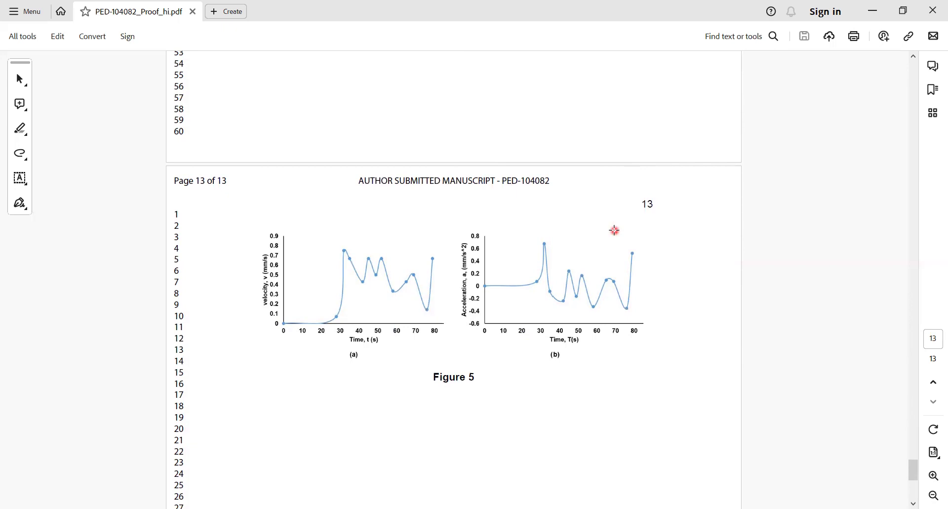
scroll(615, 230, "down", 2)
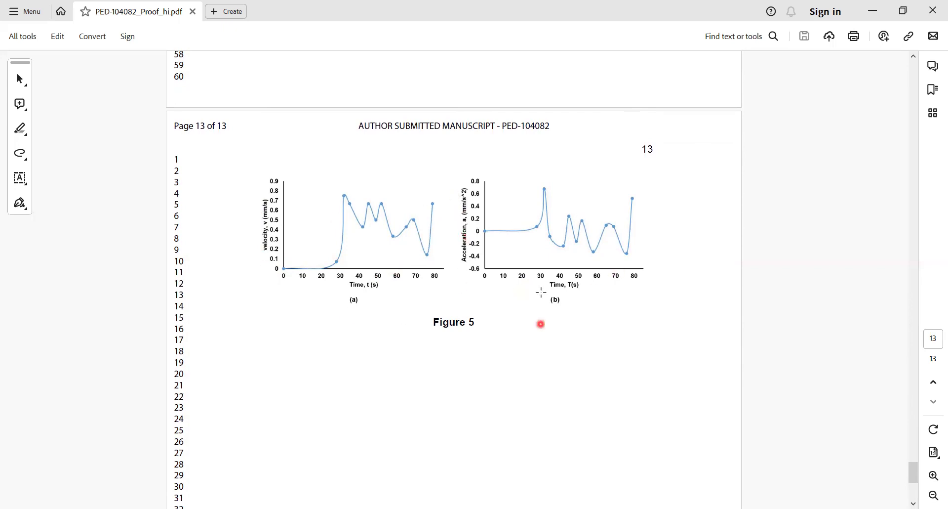
scroll(540, 291, "down", 7)
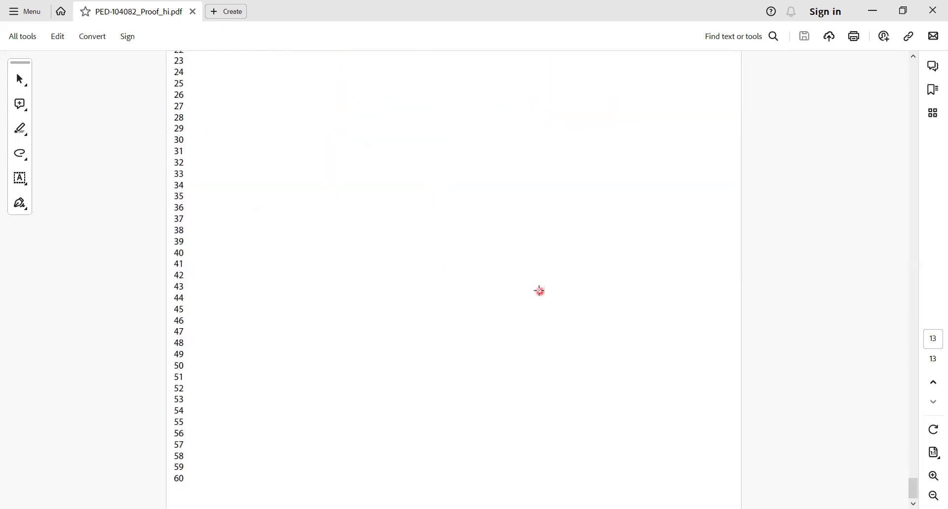
scroll(540, 290, "up", 20)
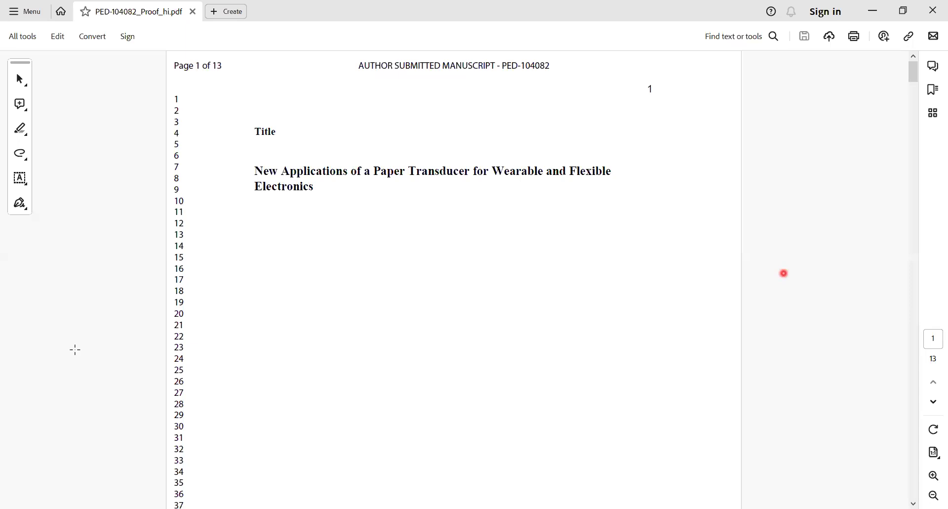
Switch to the author response document in Word and read reviewer comments 1 and 2 with their replies on novelty and reproducibility
key("alt+Tab")
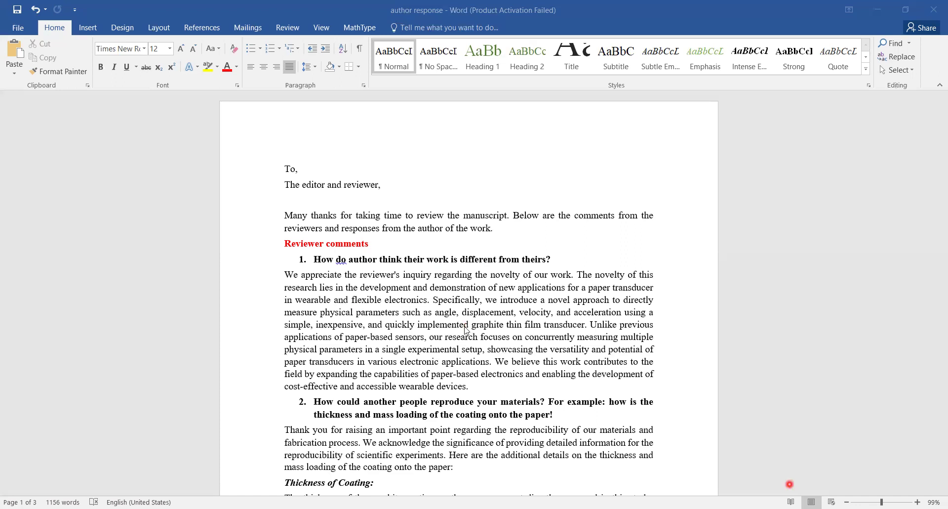
left_click(500, 374)
left_click(476, 447)
left_click(465, 422)
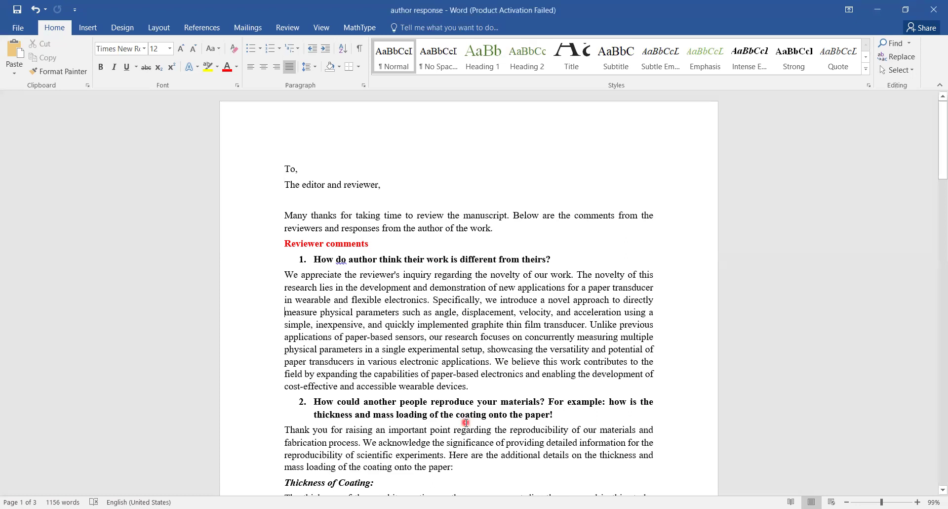
left_click(944, 161)
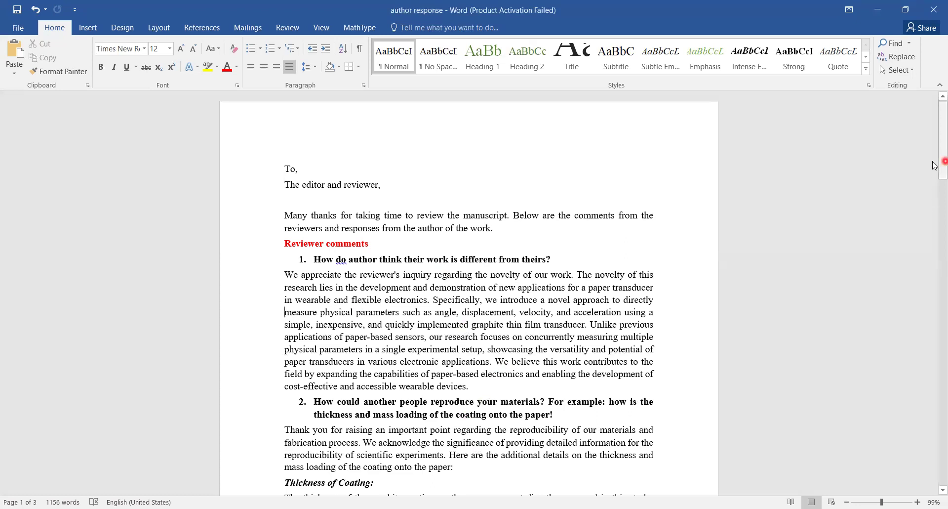
left_click_drag(935, 165, 936, 207)
left_click(549, 210)
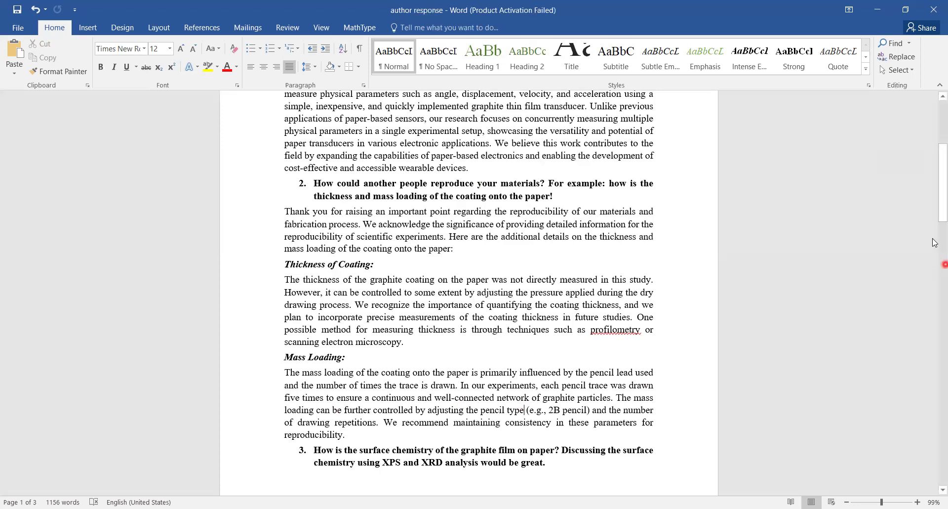
Read reviewer comments 3 and 4 with the replies on the graphite film's surface chemistry and the crocodile clip contact
left_click_drag(935, 218, 935, 275)
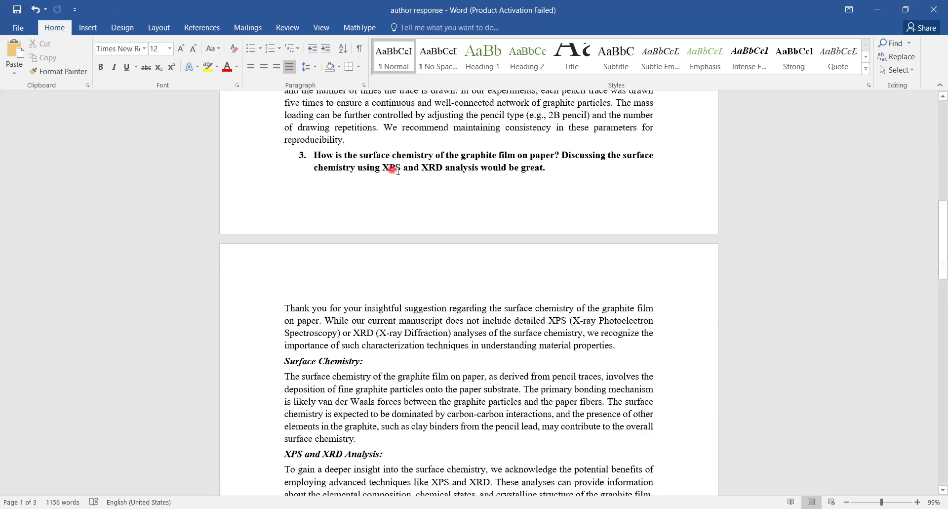
left_click(548, 161)
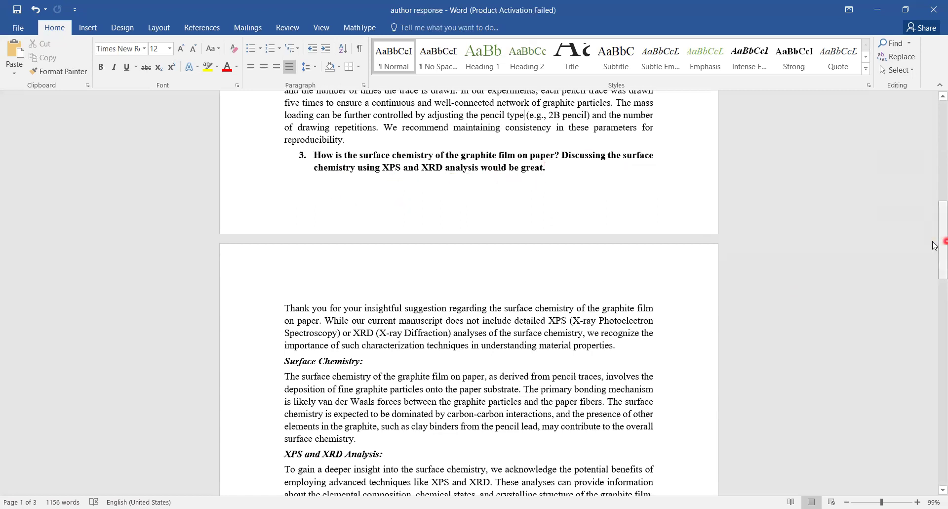
scroll(935, 278, "down", 5)
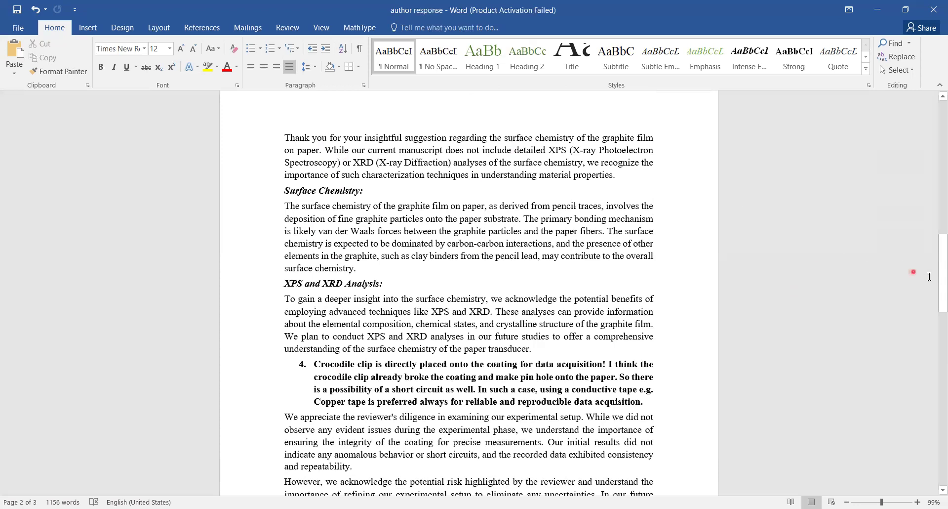
left_click_drag(935, 283, 935, 319)
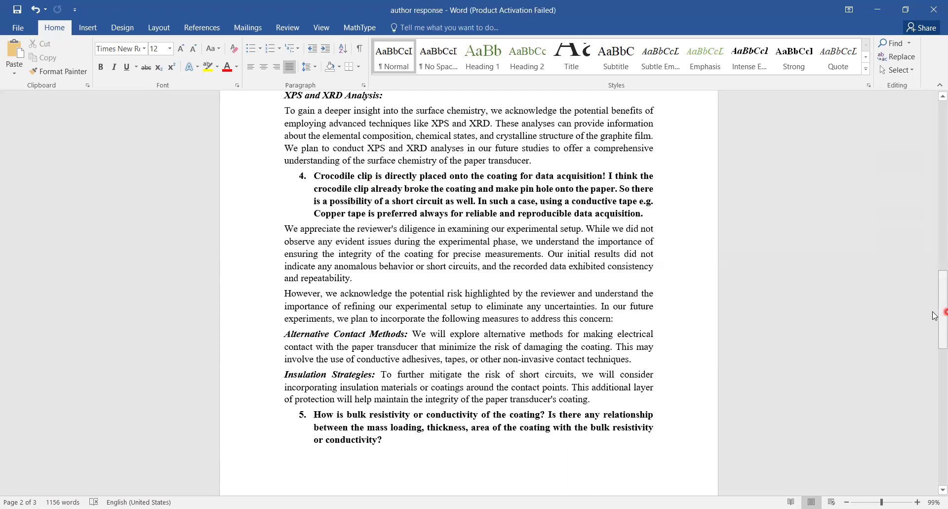
Read reviewer comment 5 and the reply on bulk resistivity and its relationship with mass loading, thickness and area
left_click_drag(935, 315, 935, 364)
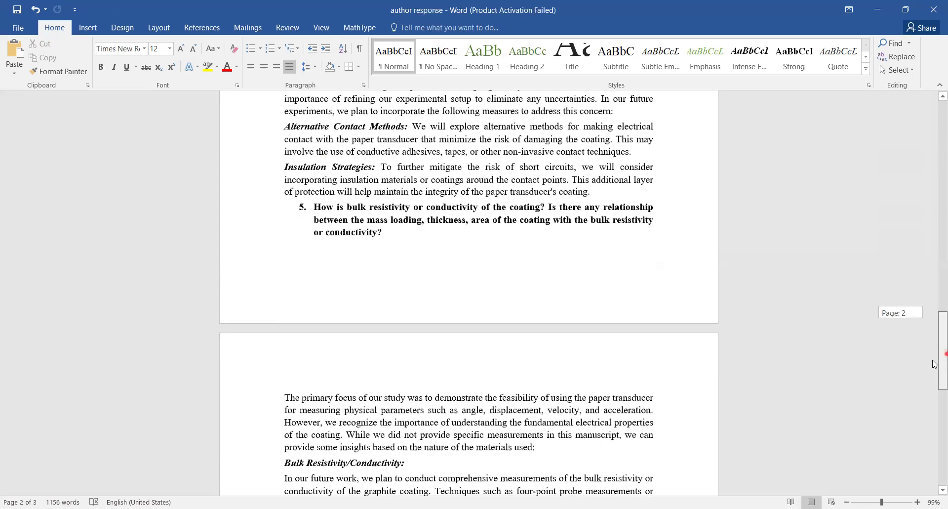
scroll(408, 189, "down", 1)
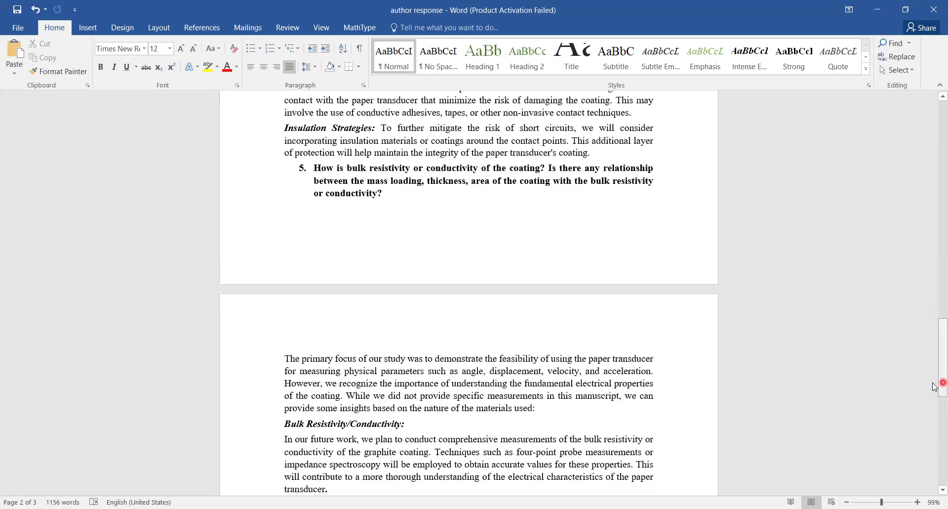
left_click_drag(935, 387, 935, 439)
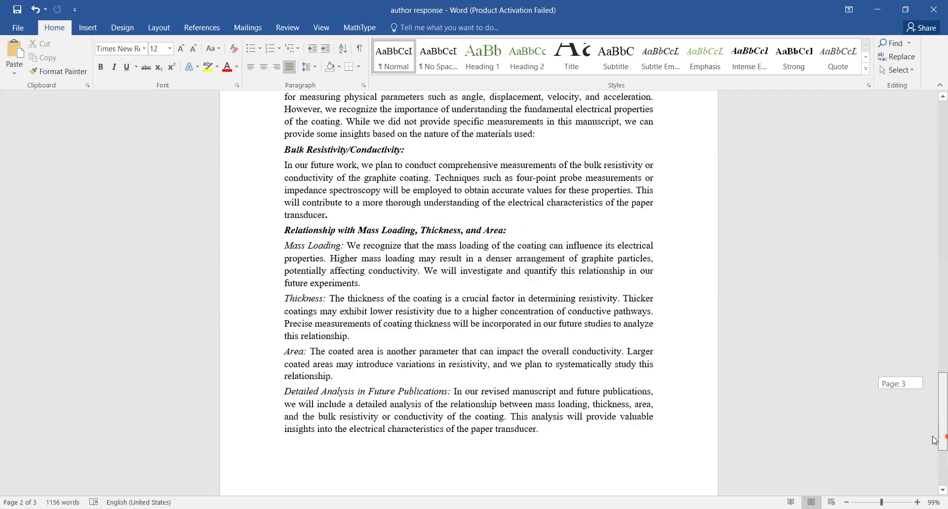